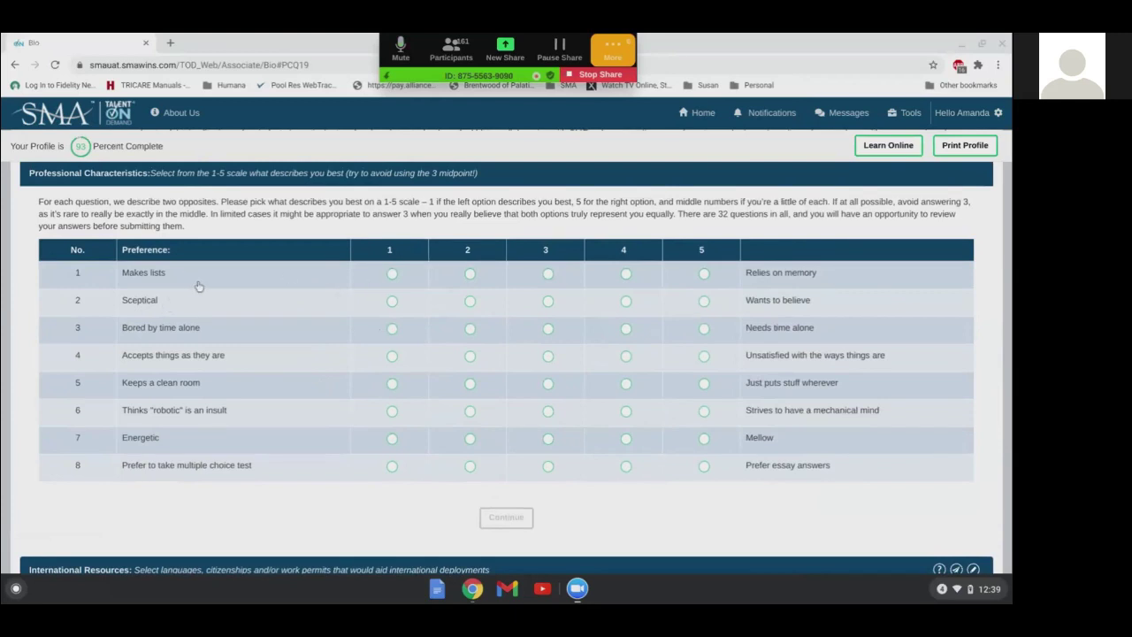
Answer Professional Characteristics questions 1 to 8 with 1, 1, 5, 5, 2, 5, 2 and 5 respectively, and continue to the next set
{"action": "left_click", "coordinate": [391, 276]}
{"action": "left_click", "coordinate": [392, 303]}
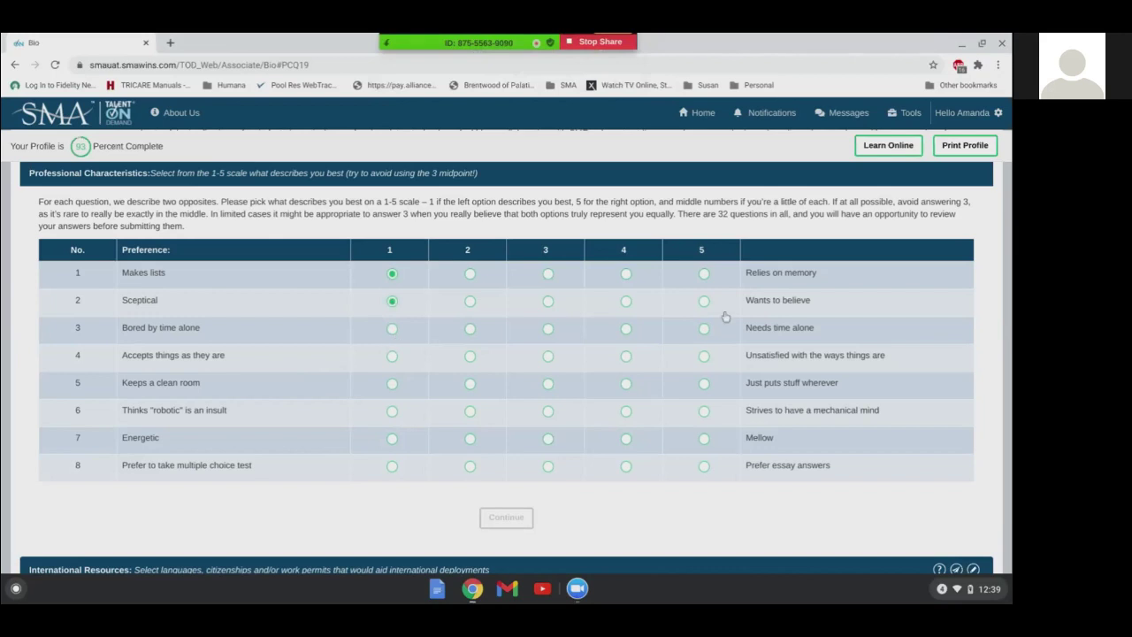
{"action": "left_click", "coordinate": [705, 329]}
{"action": "left_click", "coordinate": [470, 386]}
{"action": "left_click", "coordinate": [703, 414]}
{"action": "left_click", "coordinate": [470, 439]}
{"action": "left_click", "coordinate": [704, 468]}
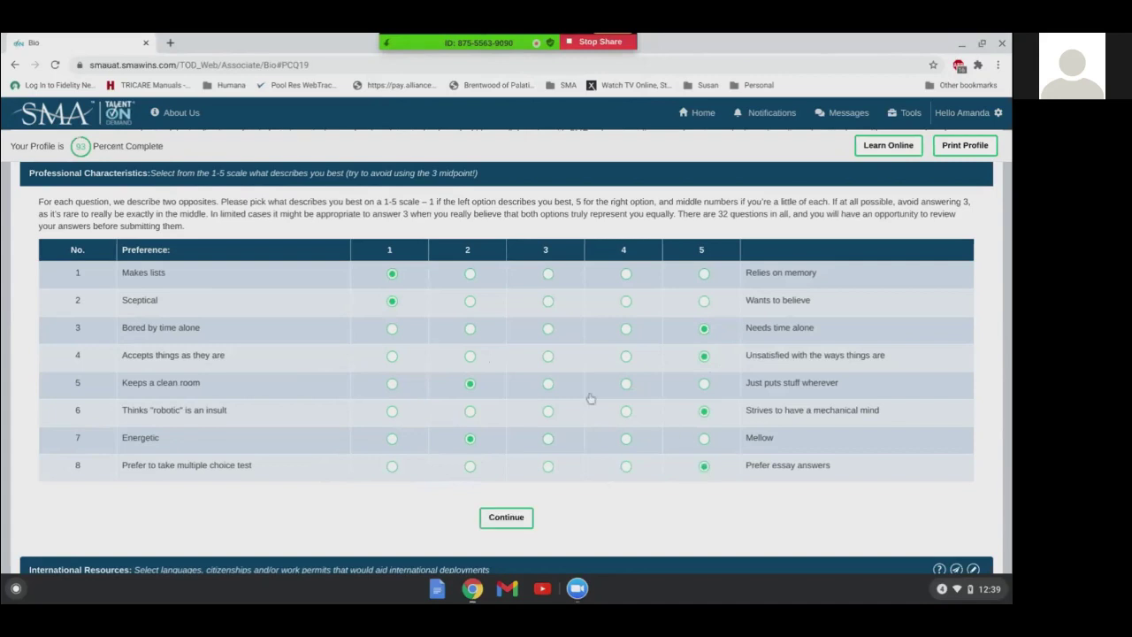
{"action": "left_click", "coordinate": [509, 522]}
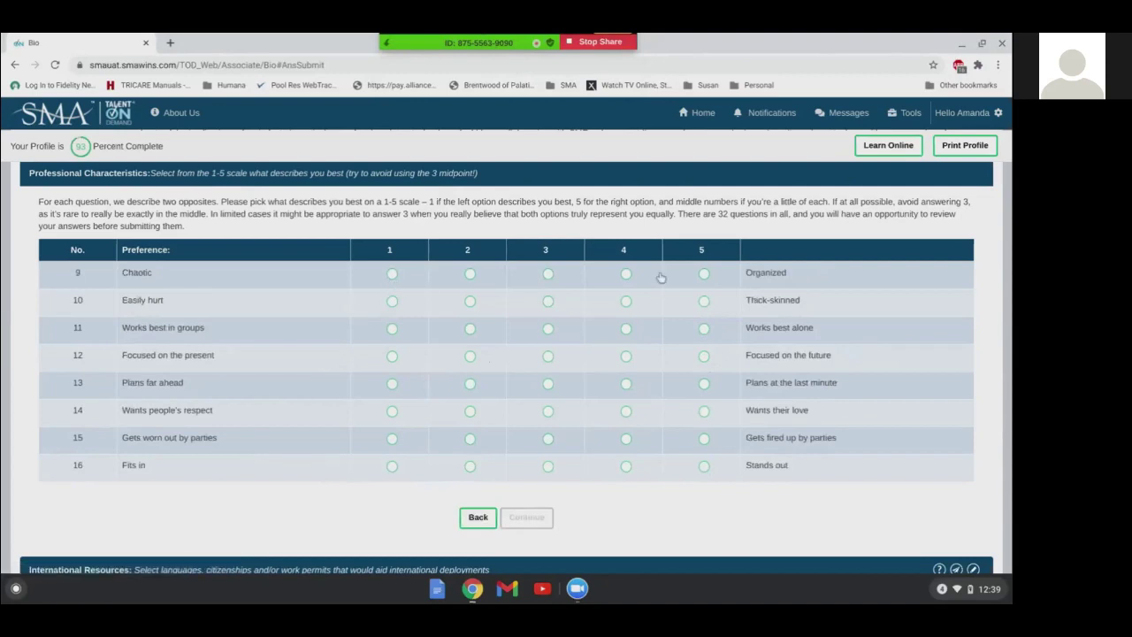
Rate all preferences in questions 9 to 16 as 4 and continue to the next set
{"action": "left_click", "coordinate": [626, 275]}
{"action": "left_click", "coordinate": [626, 357]}
{"action": "left_click", "coordinate": [625, 384]}
{"action": "left_click", "coordinate": [626, 440]}
{"action": "left_click", "coordinate": [627, 468]}
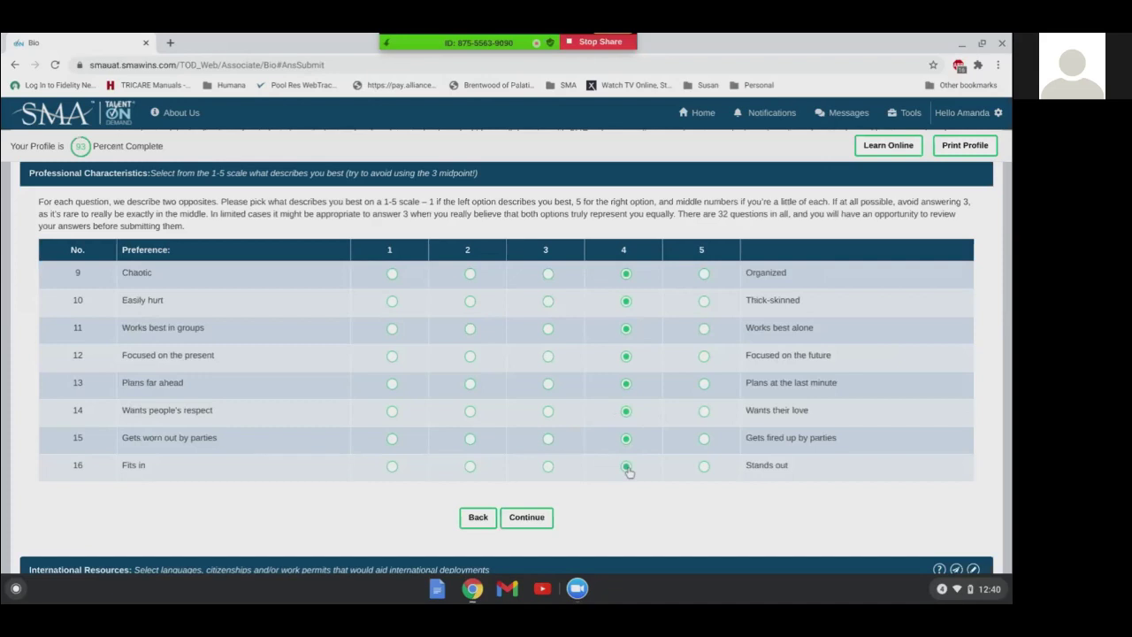
{"action": "left_click", "coordinate": [531, 519]}
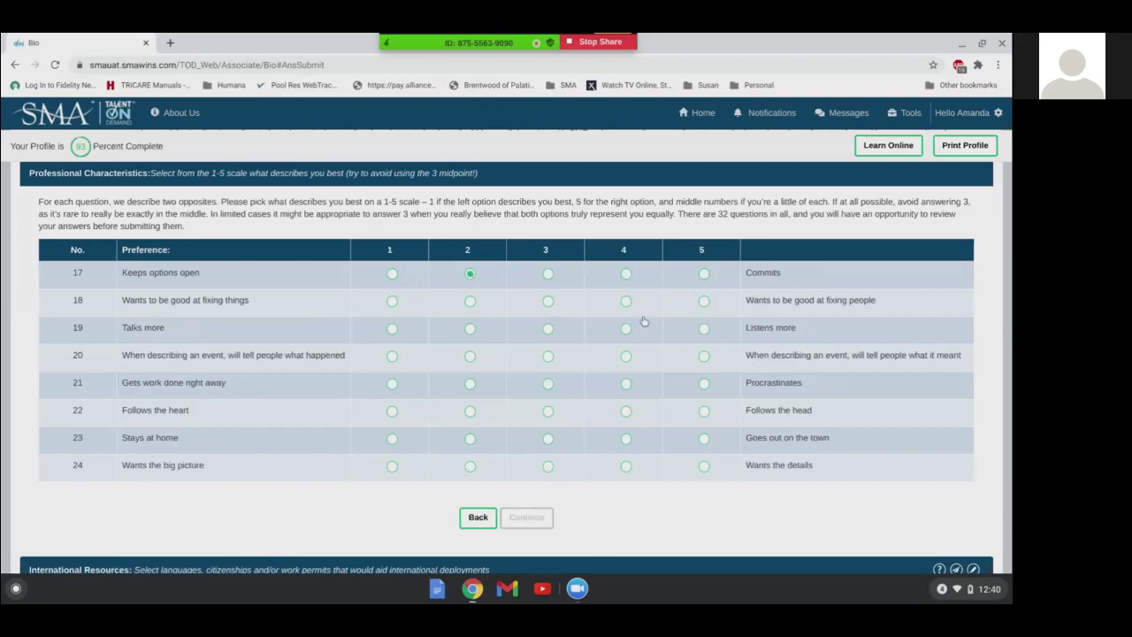
Rate questions 17 to 24 as 2, except question 20 about describing an event as 5, and continue to the next set
{"action": "left_click", "coordinate": [470, 301]}
{"action": "left_click", "coordinate": [471, 329]}
{"action": "left_click", "coordinate": [470, 412]}
{"action": "left_click", "coordinate": [471, 442]}
{"action": "left_click", "coordinate": [469, 469]}
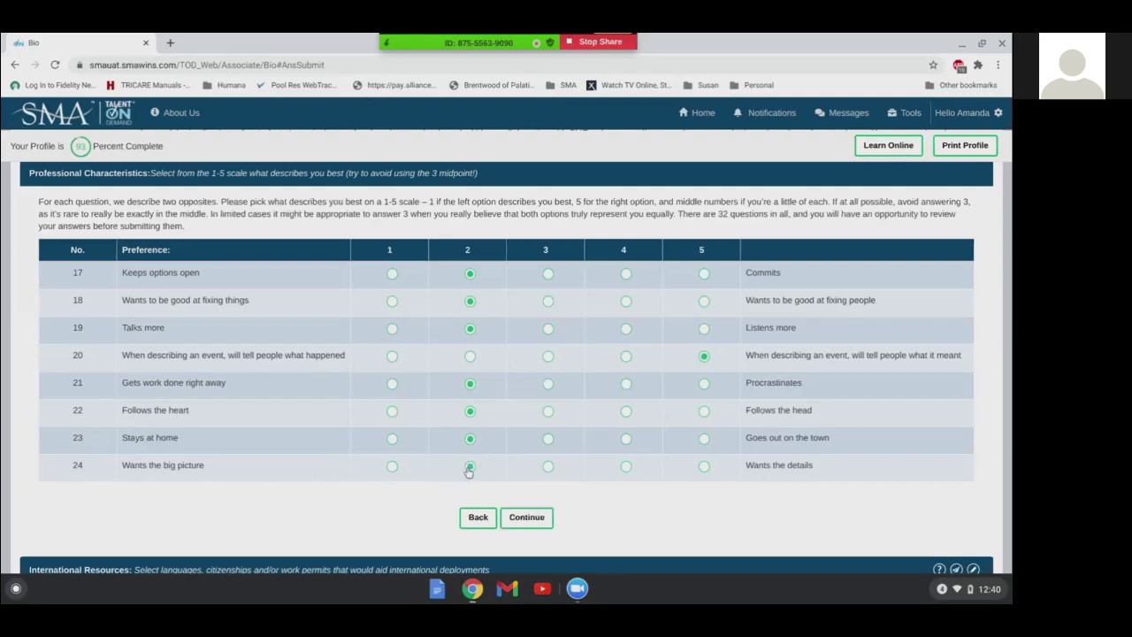
{"action": "left_click", "coordinate": [525, 518]}
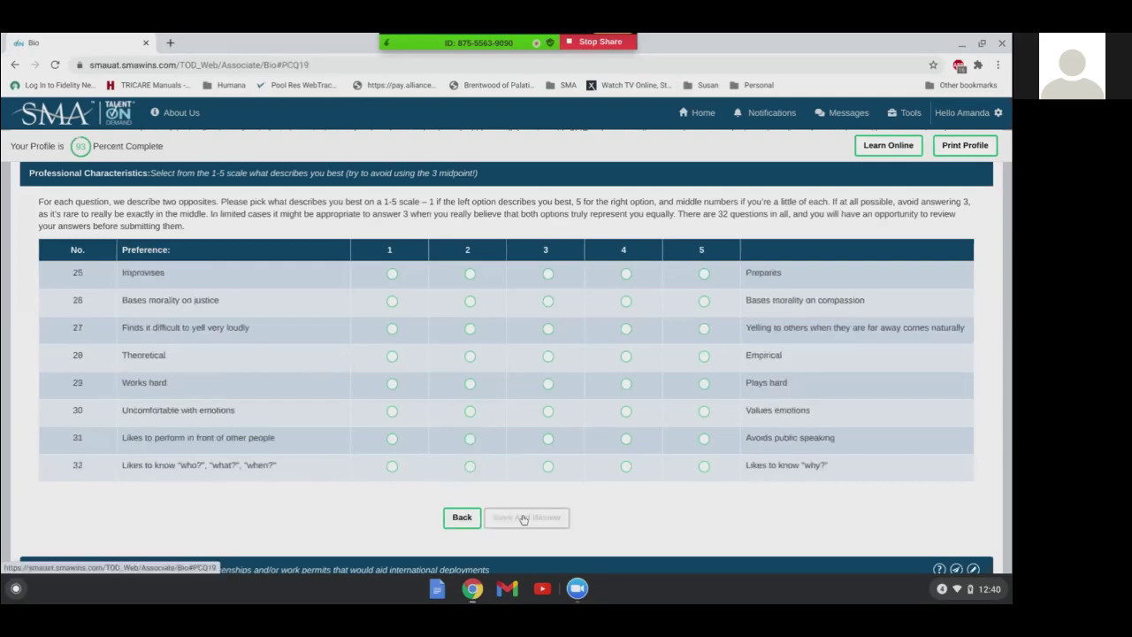
Answer questions 25 to 32 with 4, 2, 1, 5, 2, 4, 5 and 5 respectively
{"action": "left_click", "coordinate": [470, 302]}
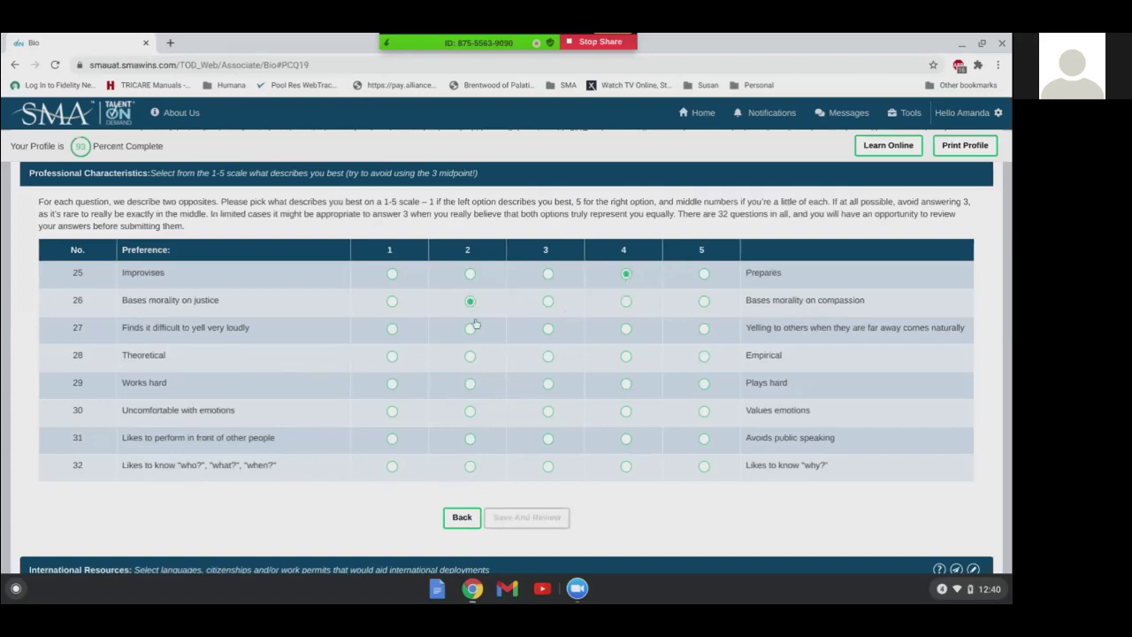
{"action": "left_click", "coordinate": [395, 331]}
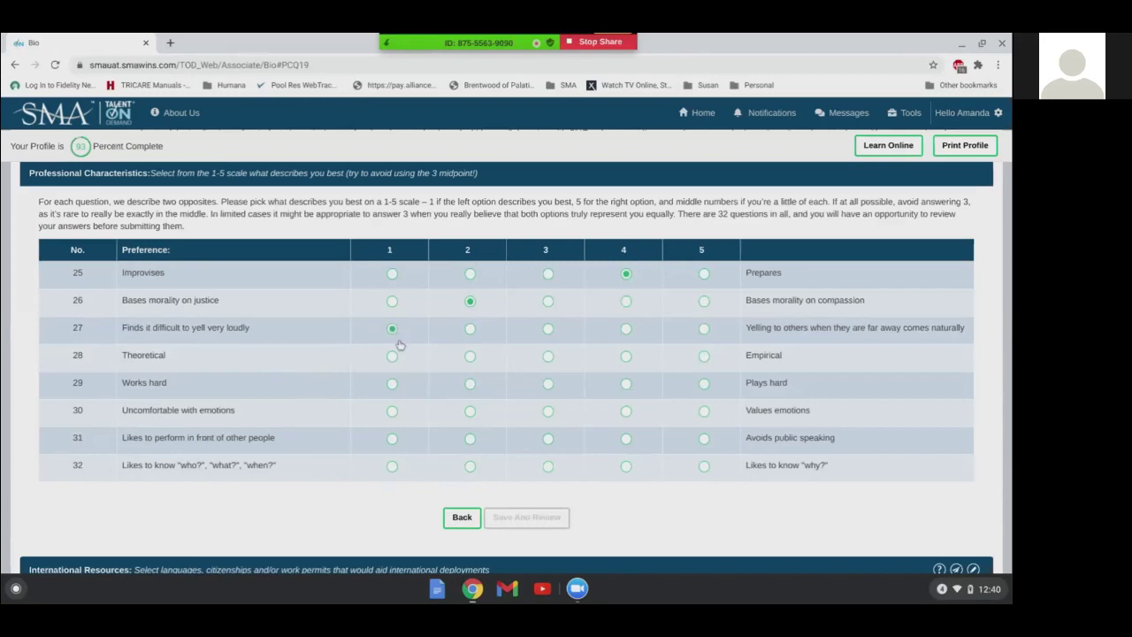
{"action": "left_click", "coordinate": [704, 357]}
{"action": "left_click", "coordinate": [704, 466]}
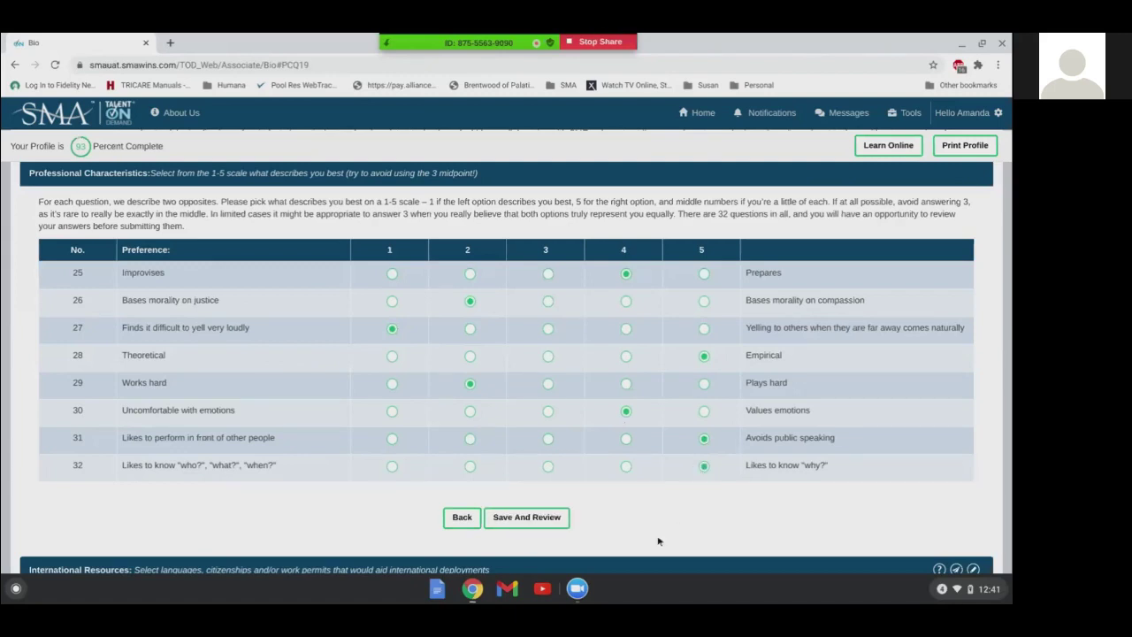
Save the questionnaire answers for review and submit the completed Professional Characteristics assessment
{"action": "left_click", "coordinate": [536, 524]}
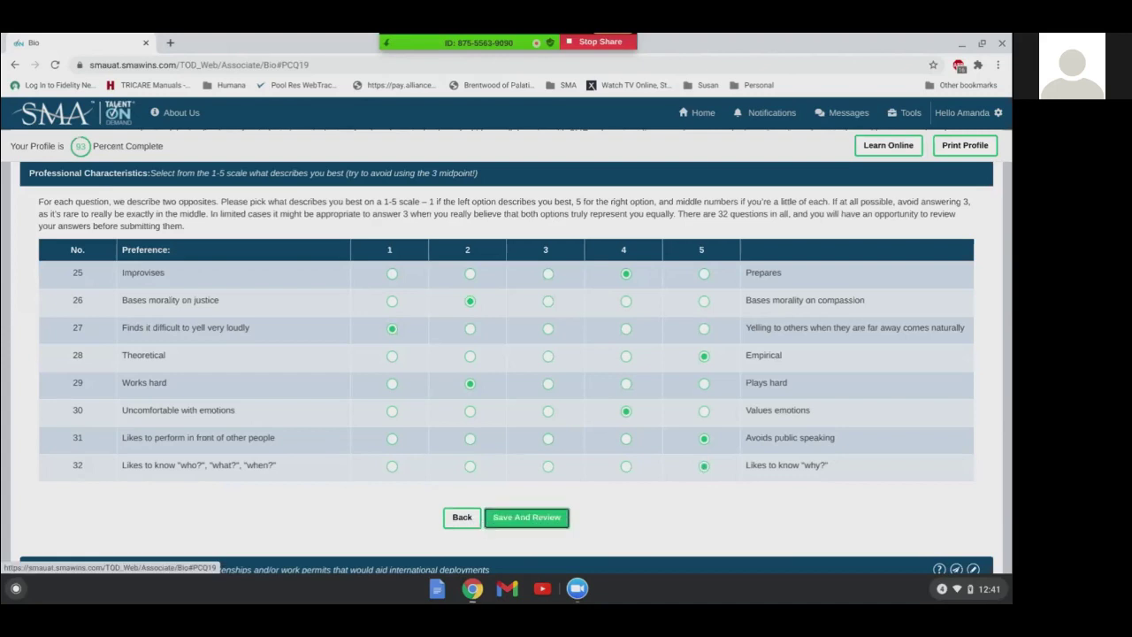
{"action": "left_click", "coordinate": [543, 520]}
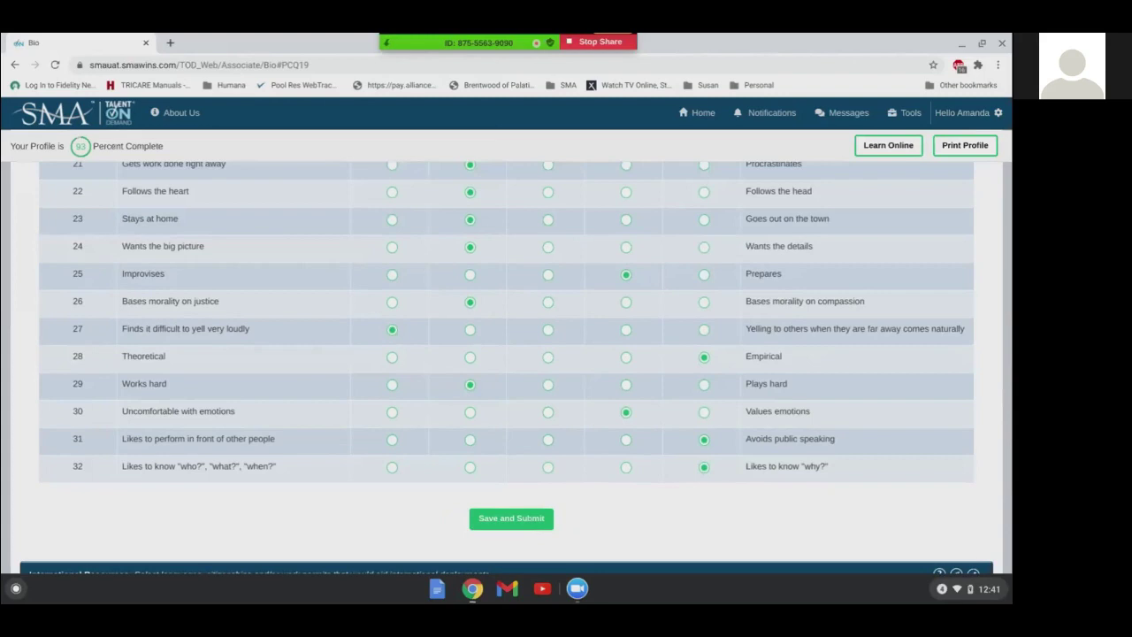
{"action": "left_click", "coordinate": [532, 524]}
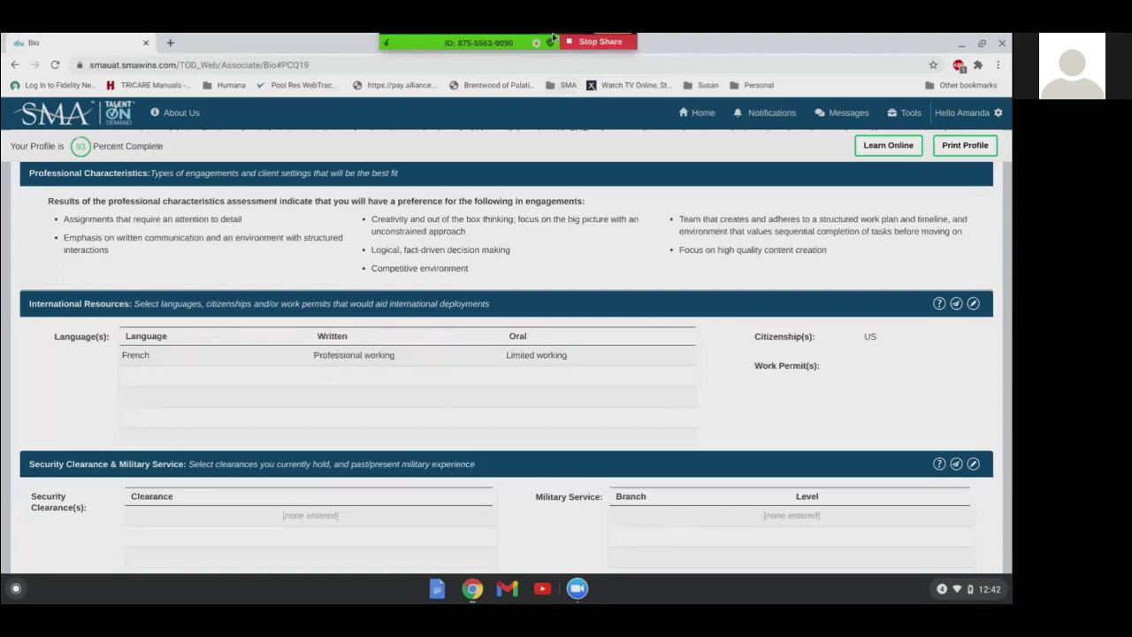
Switch to the Zoom meeting window and stop sharing the screen
{"action": "left_click", "coordinate": [575, 589]}
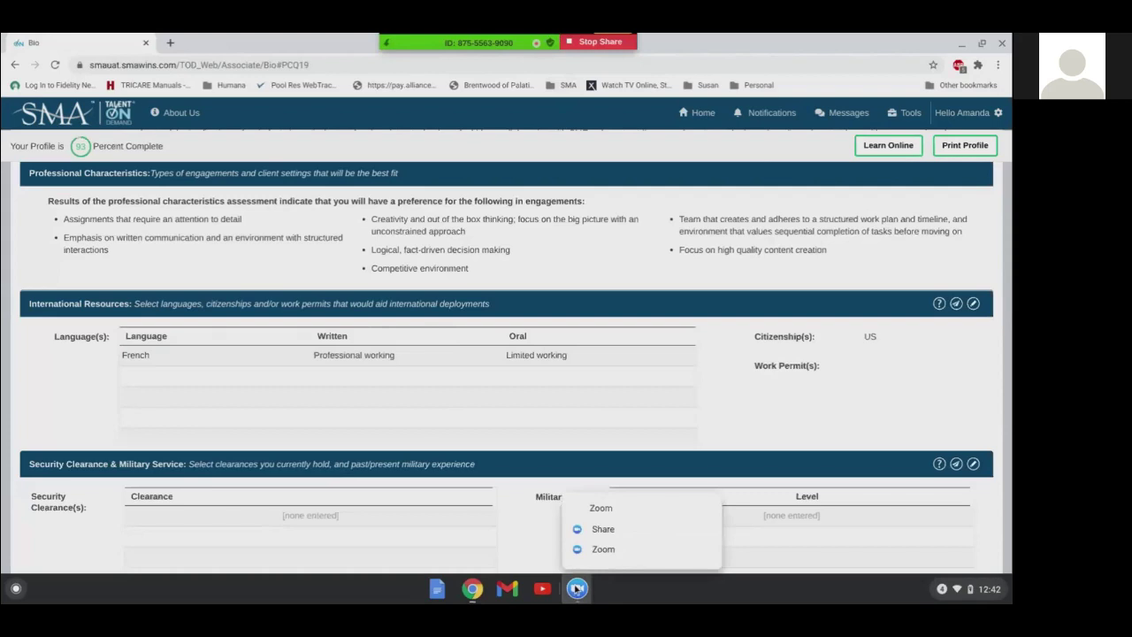
{"action": "left_click", "coordinate": [603, 549]}
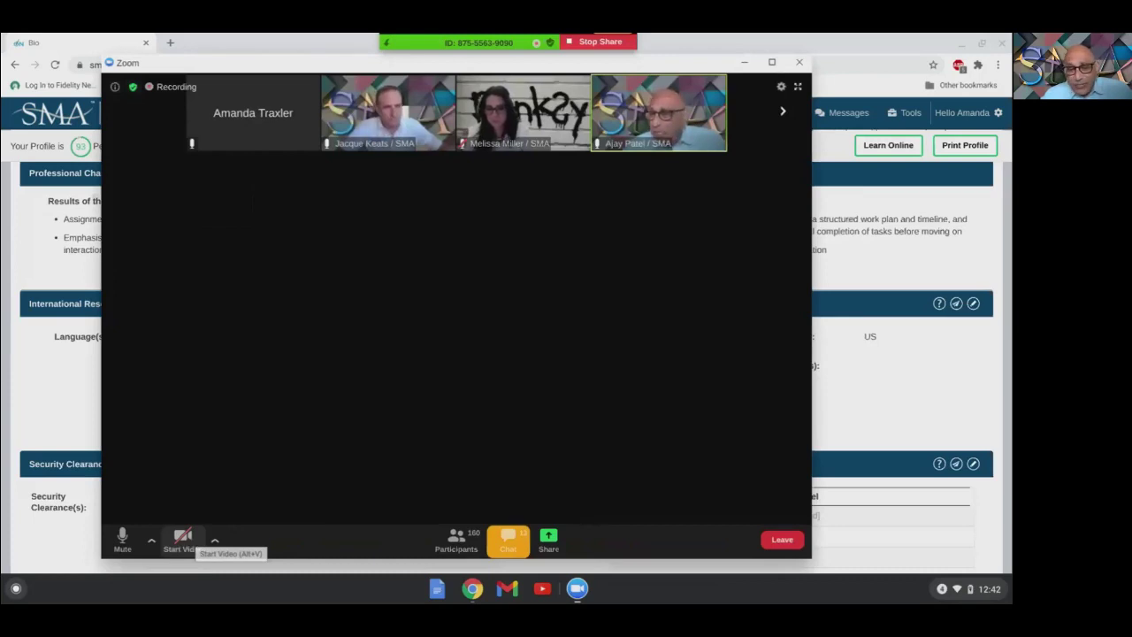
{"action": "left_click", "coordinate": [601, 43]}
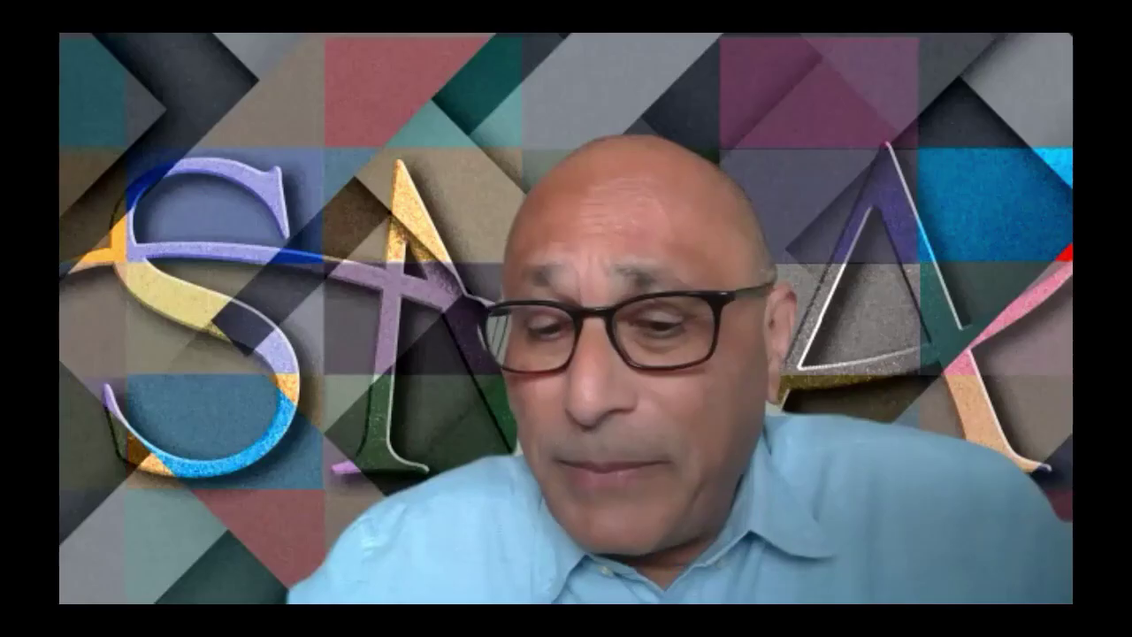